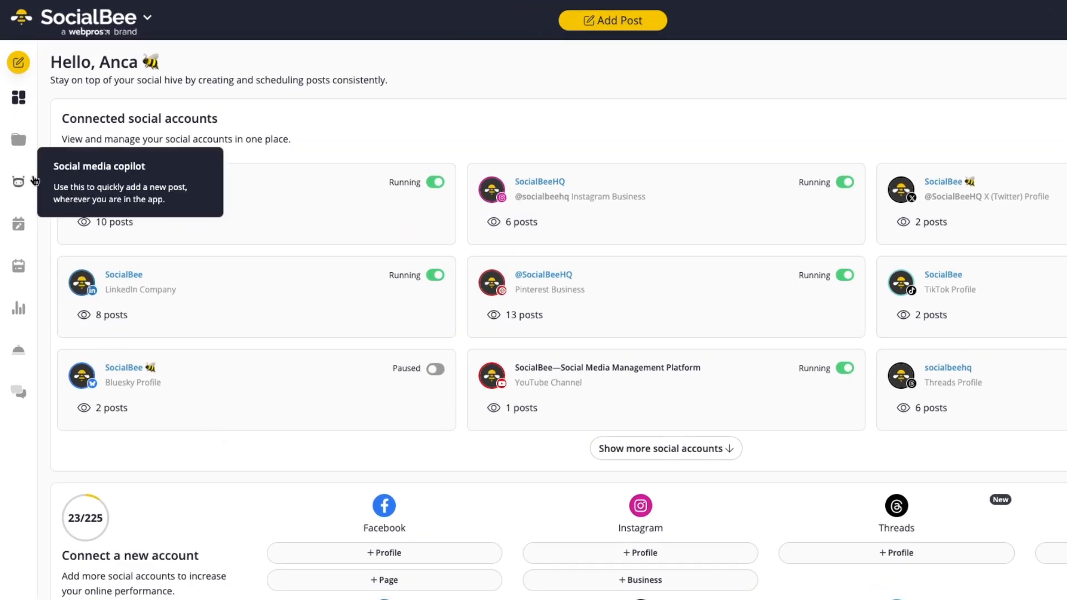
Step: Open the URL settings of the Product Spotlight content category for editing
left_click(18, 141)
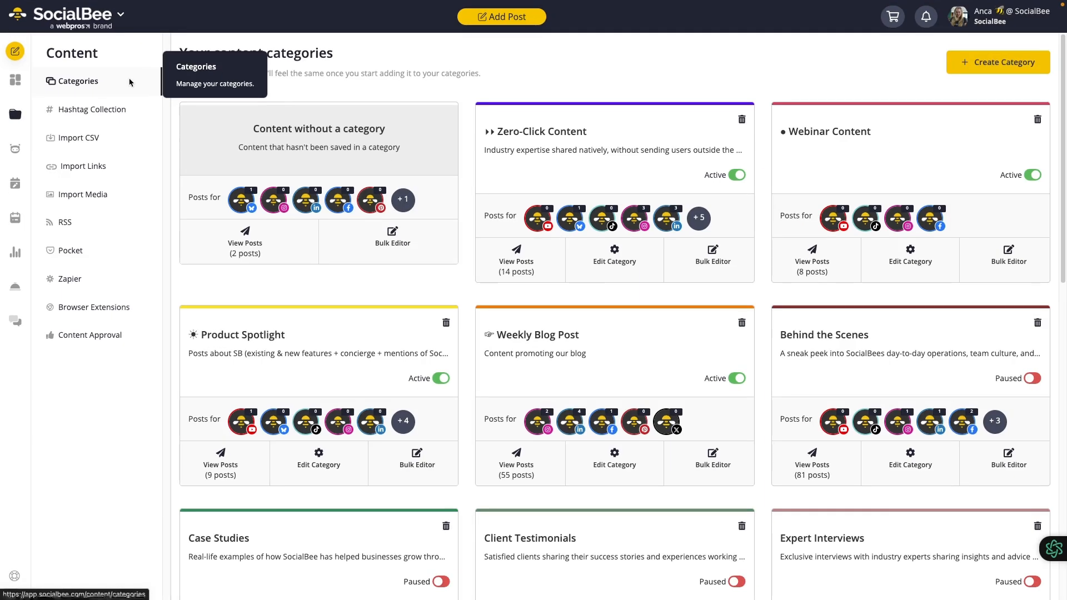
left_click(307, 475)
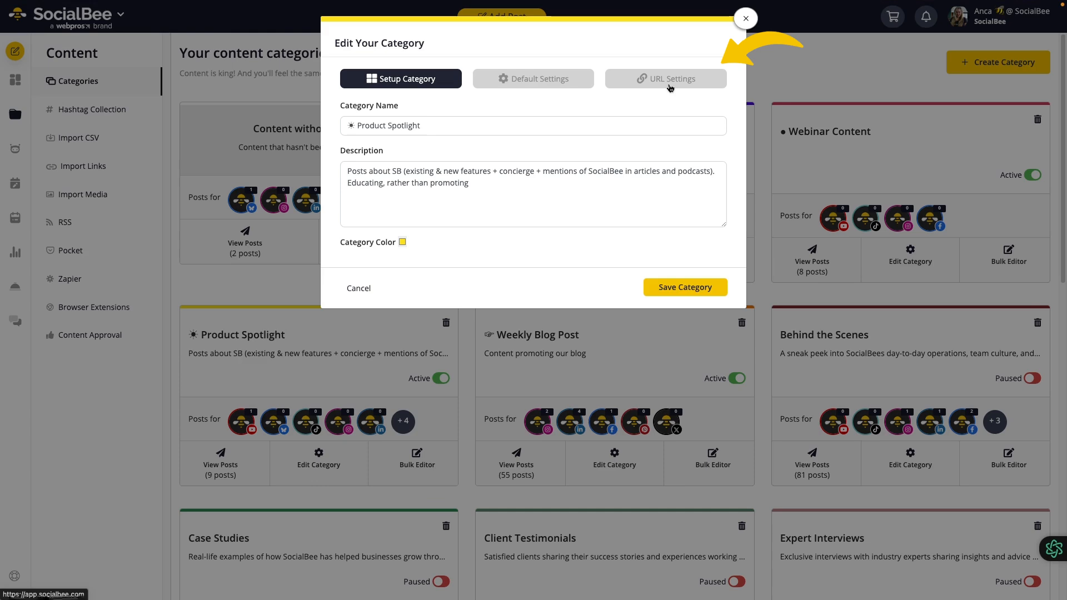
left_click(670, 83)
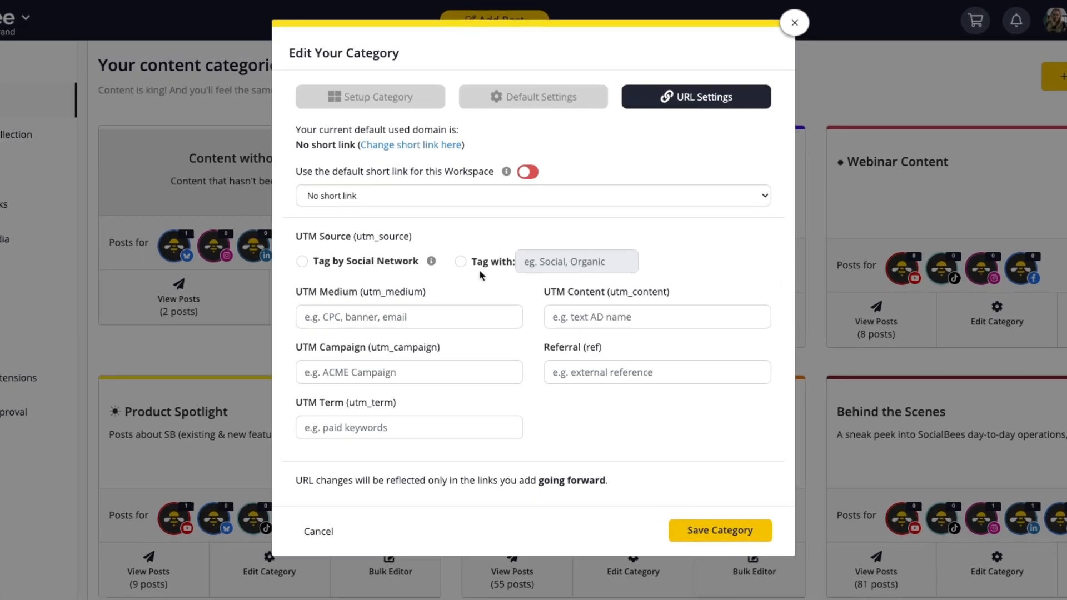
Step: Try "Social" as the custom UTM source tag, and switch the UTM source to Tag by Social Network instead
left_click(481, 270)
type("Social")
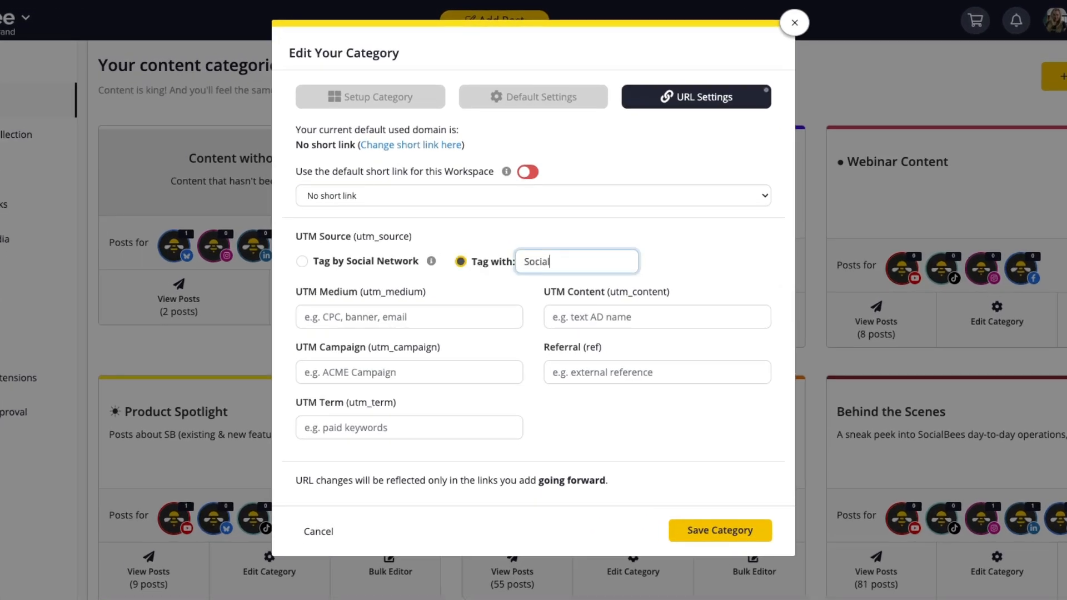
left_click(406, 264)
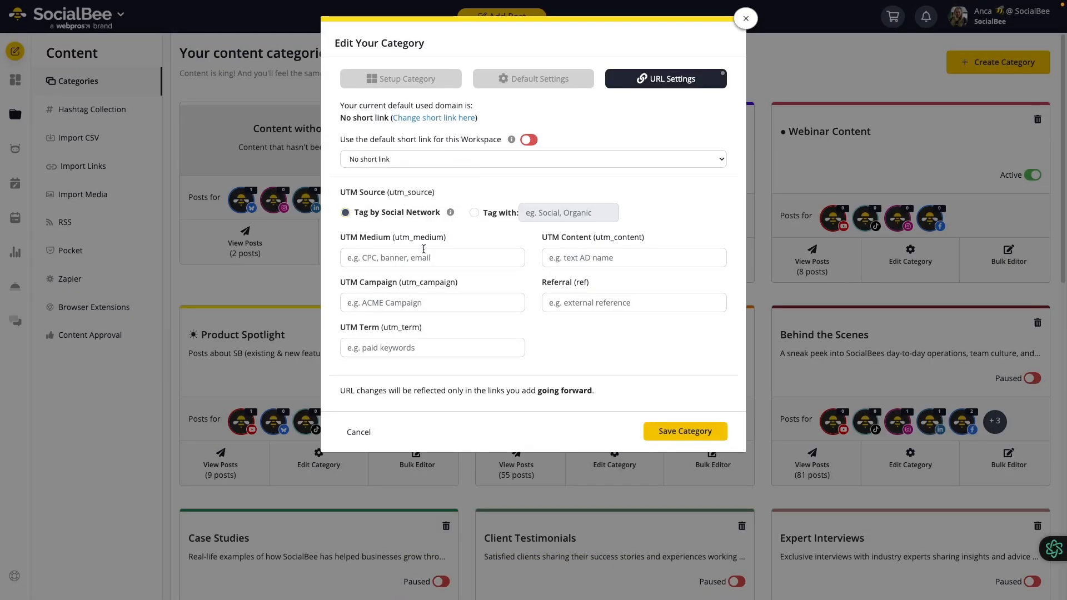
Step: Set the category's UTM medium to "social media traffic" and its UTM campaign to "BlackFridayOffer"
left_click(422, 259)
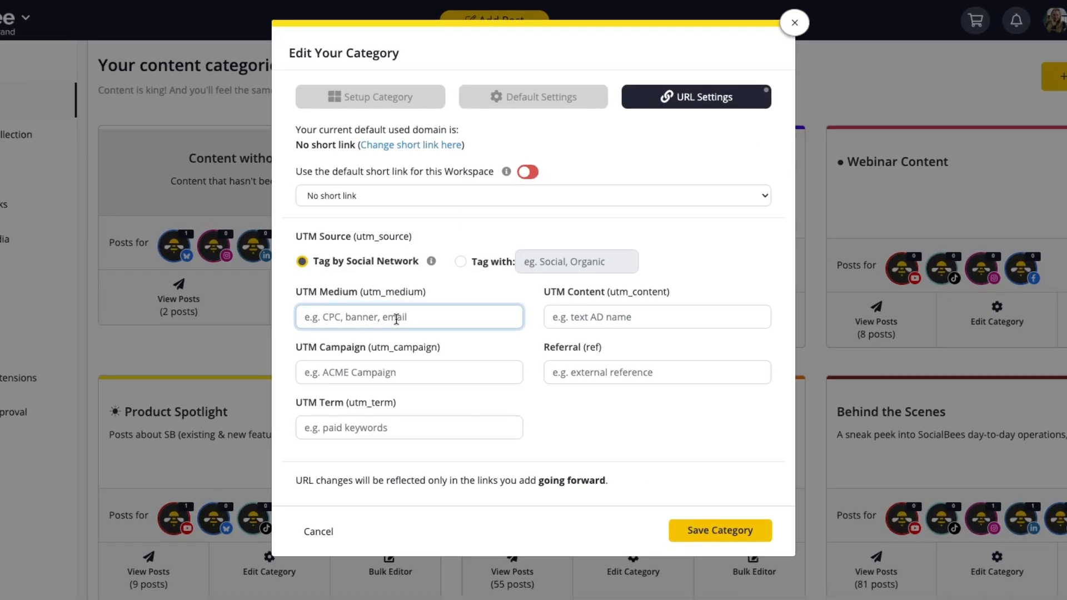
type("social media tr")
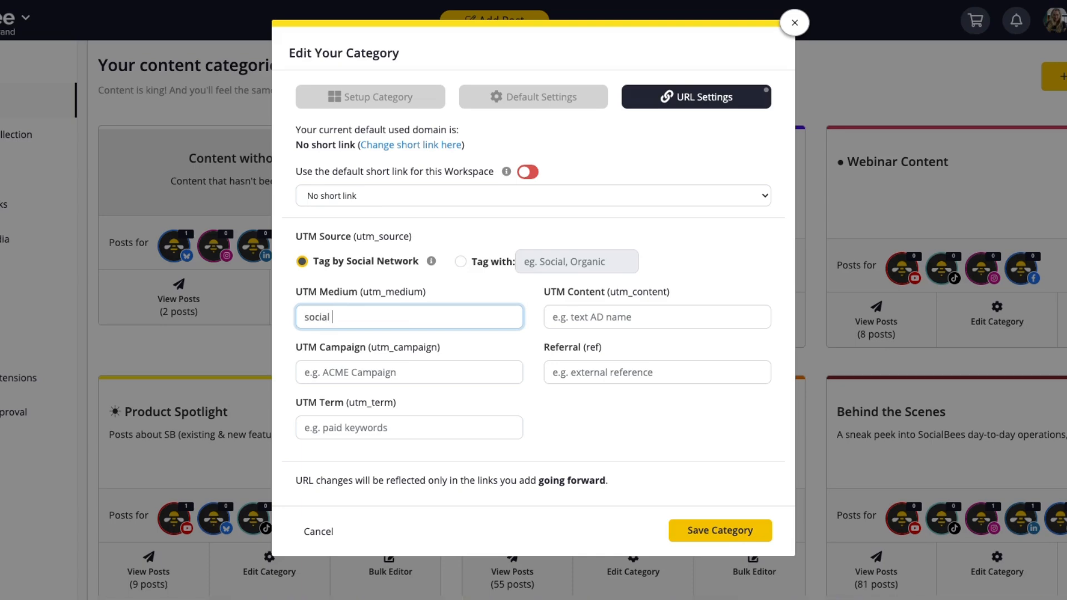
type("affic")
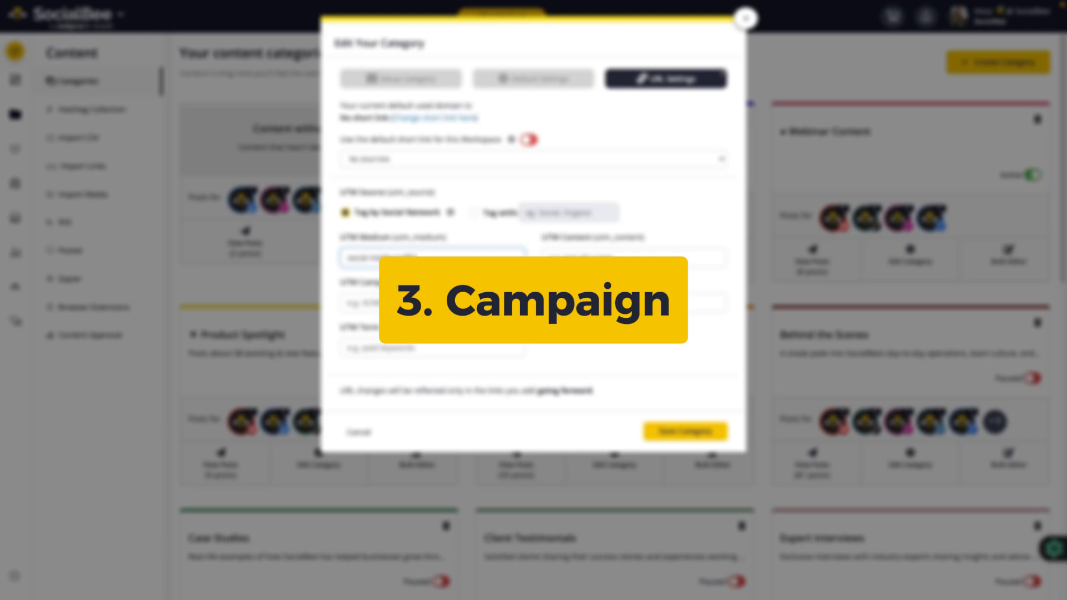
left_click(424, 308)
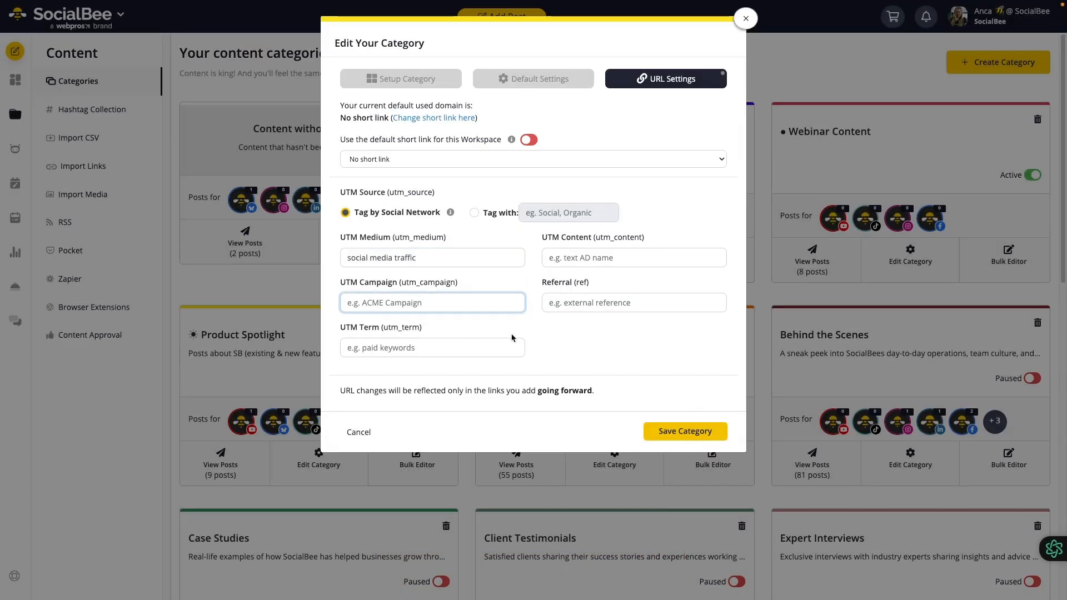
type("BlackFrida")
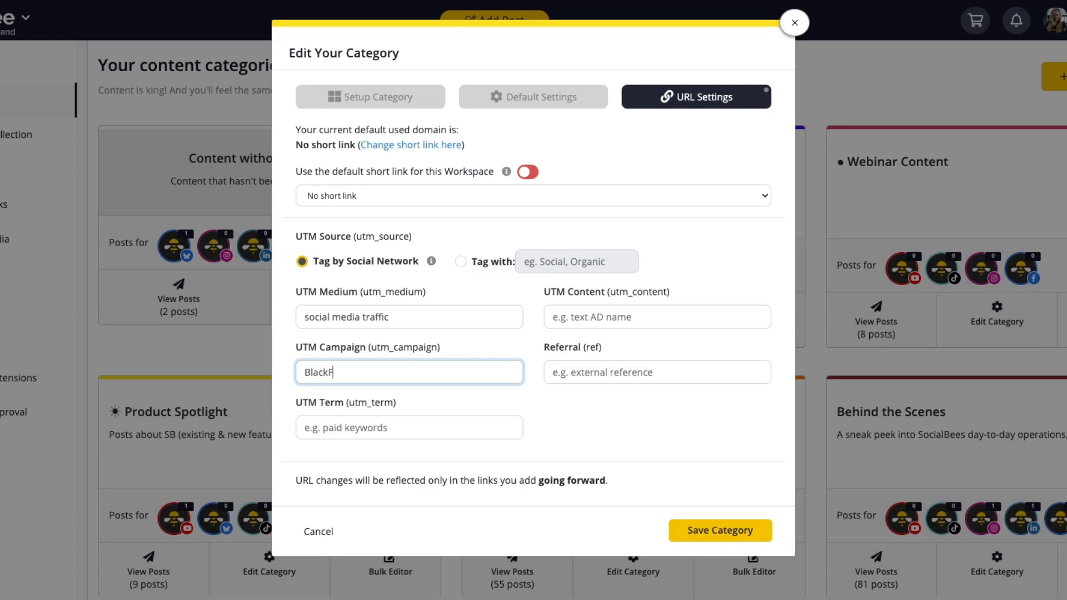
type("yOffer")
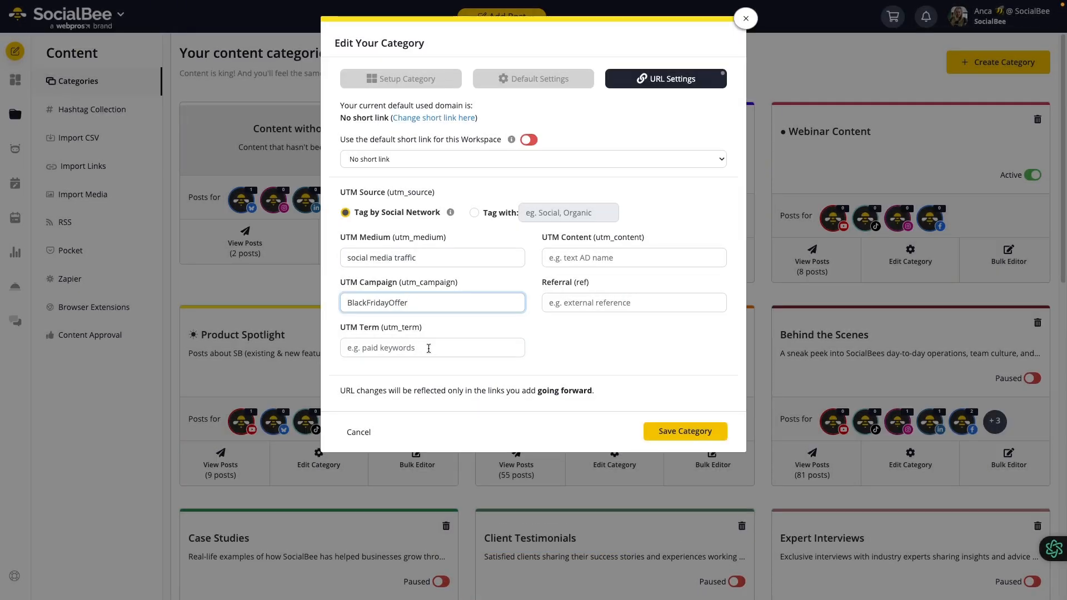
Step: Set the category's UTM term to "socialmediamarketing" and its UTM content to "ad1"
left_click(429, 349)
type("socialmediamar")
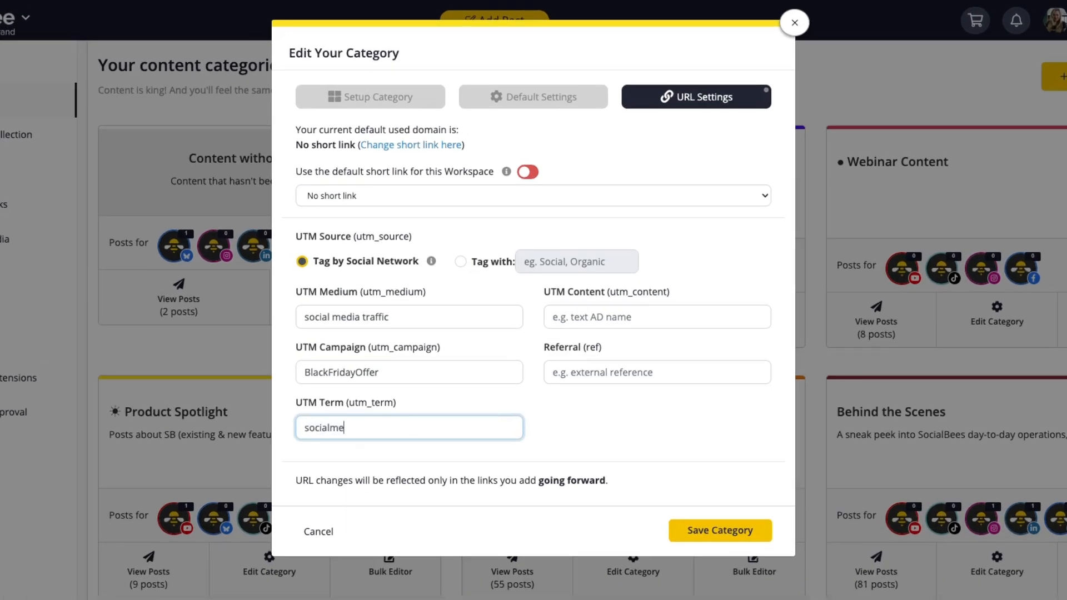
type("keting")
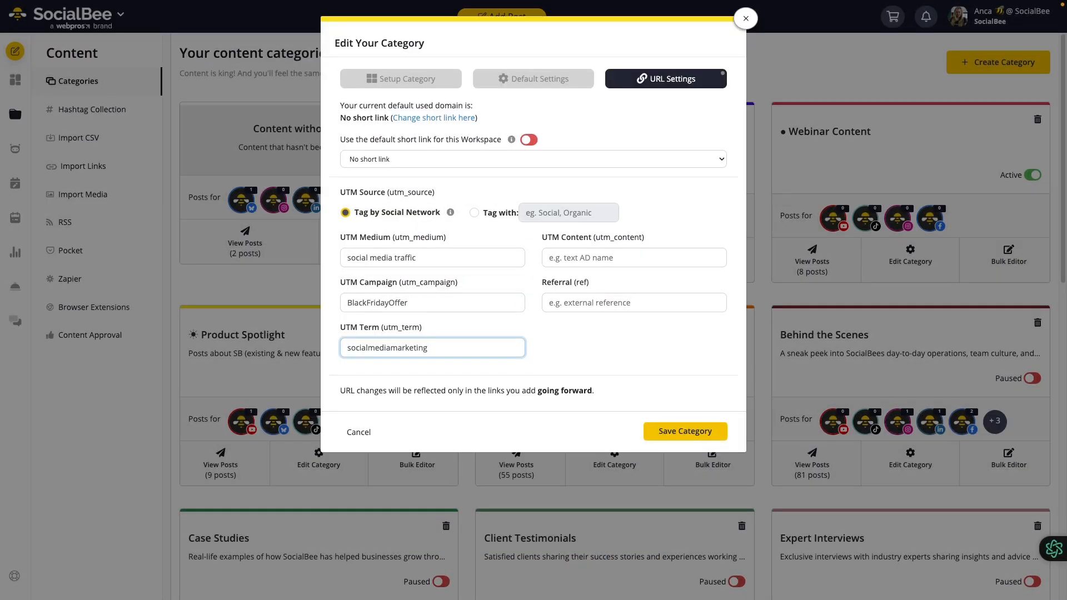
left_click(593, 257)
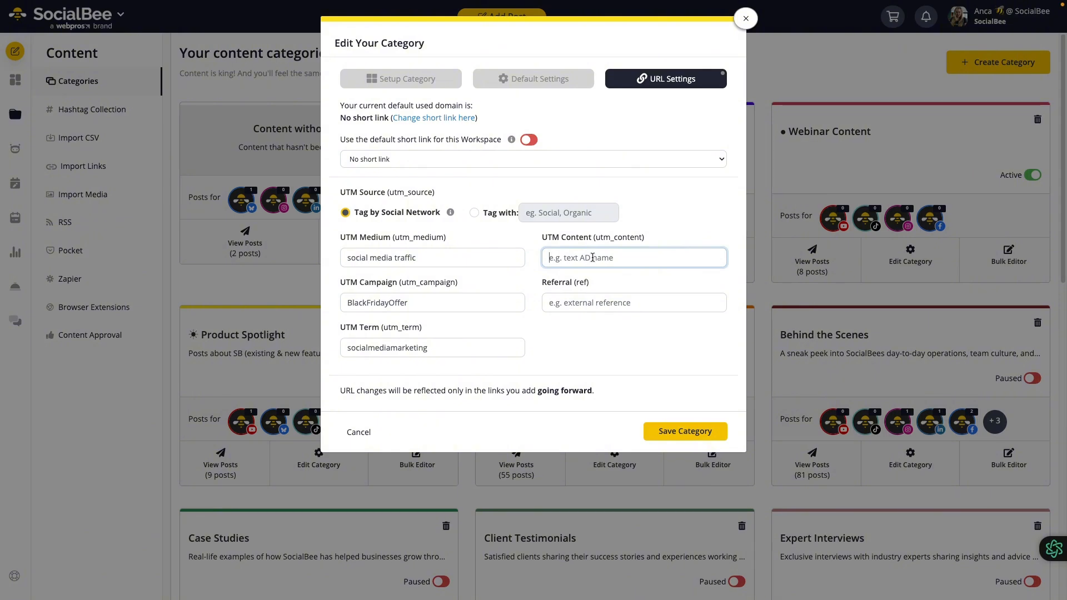
type("ad1")
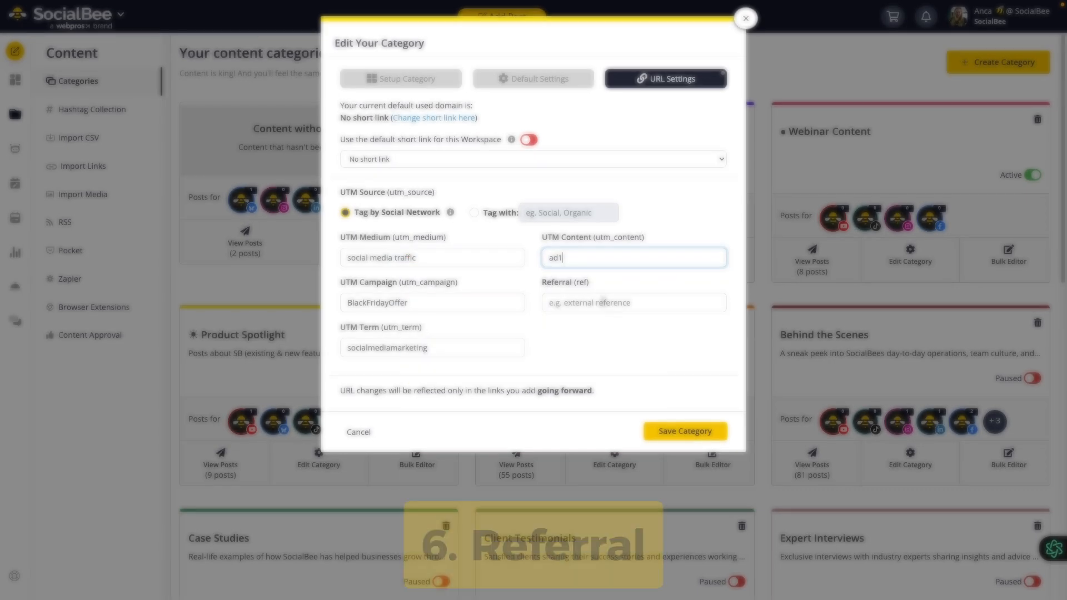
Step: Set the referral to "socialbee.com" and save the Product Spotlight category
left_click(603, 302)
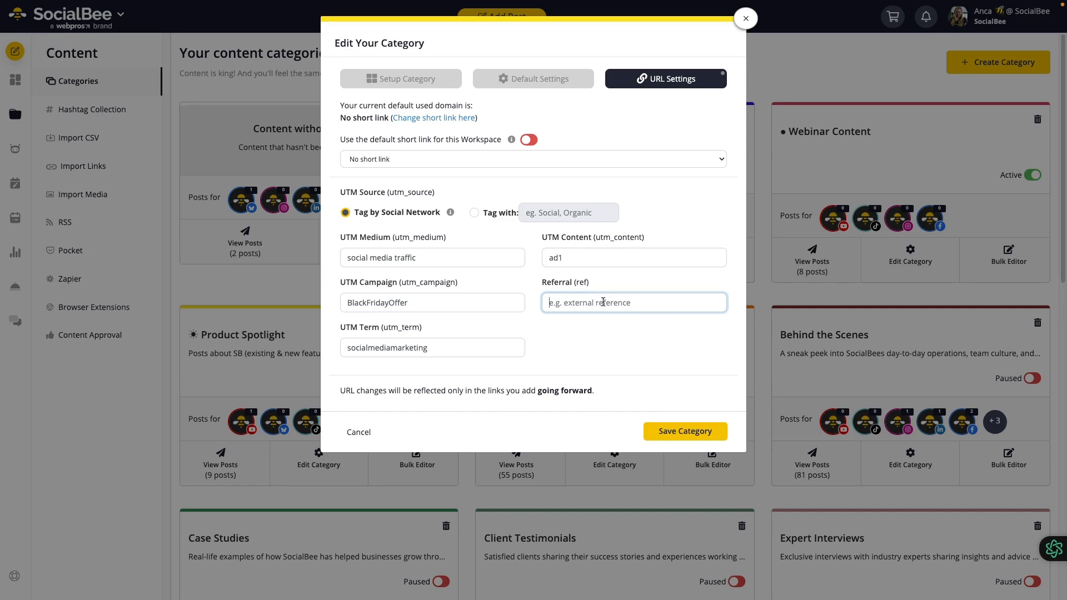
type("socialbee.")
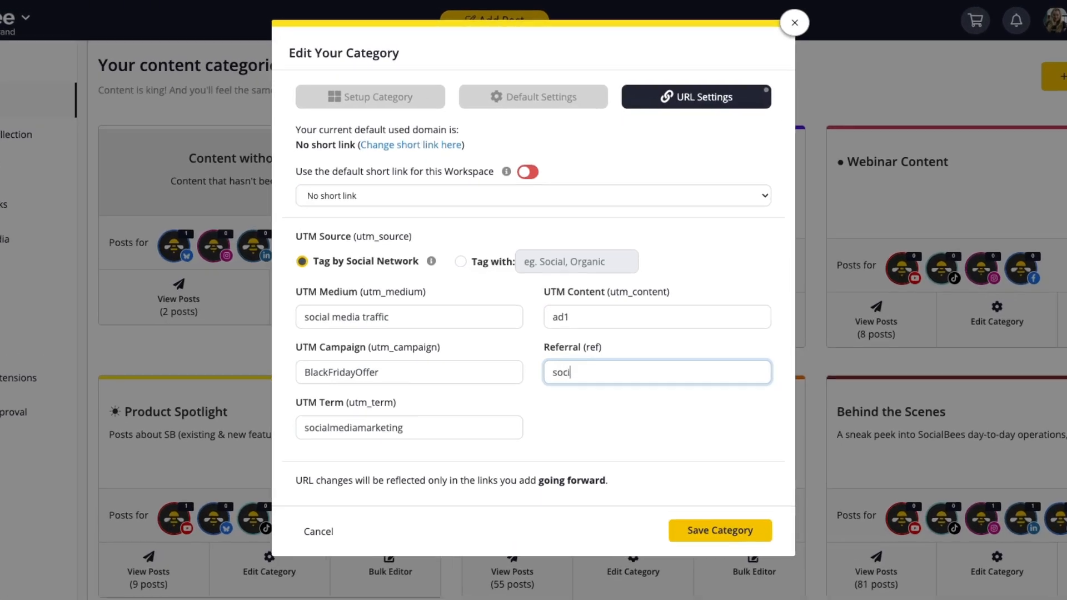
type("com")
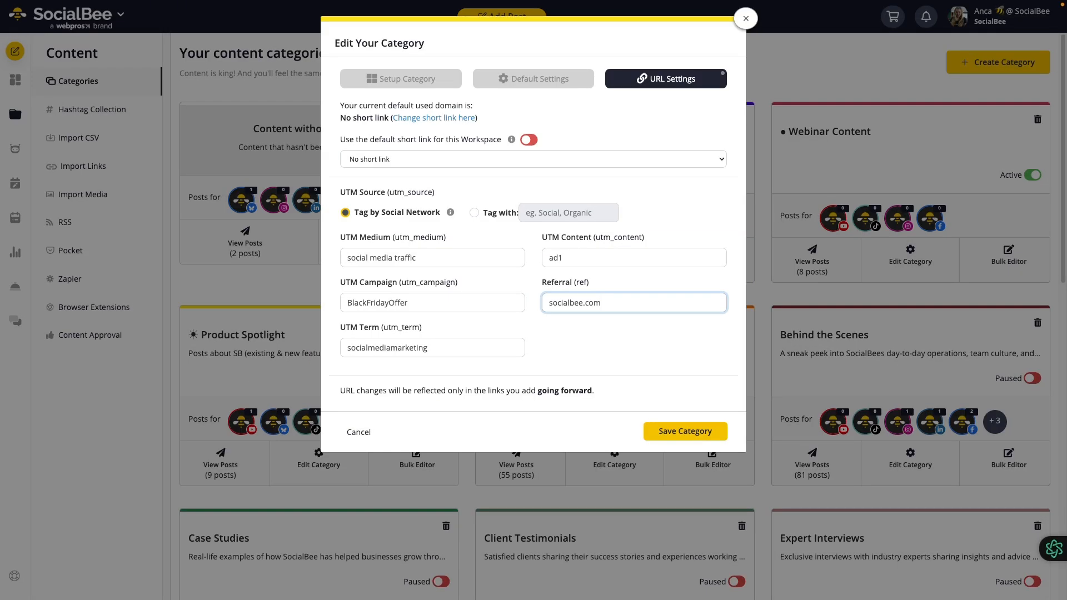
left_click(685, 432)
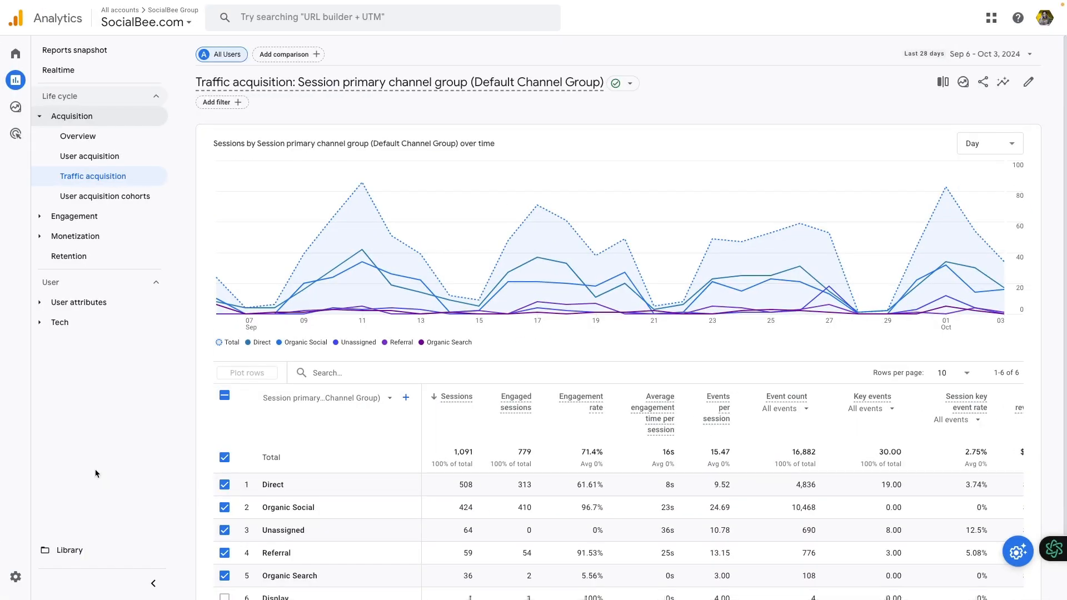
Step: In Google Analytics, break the Traffic acquisition report down by Session source and review the table of sources
left_click(311, 405)
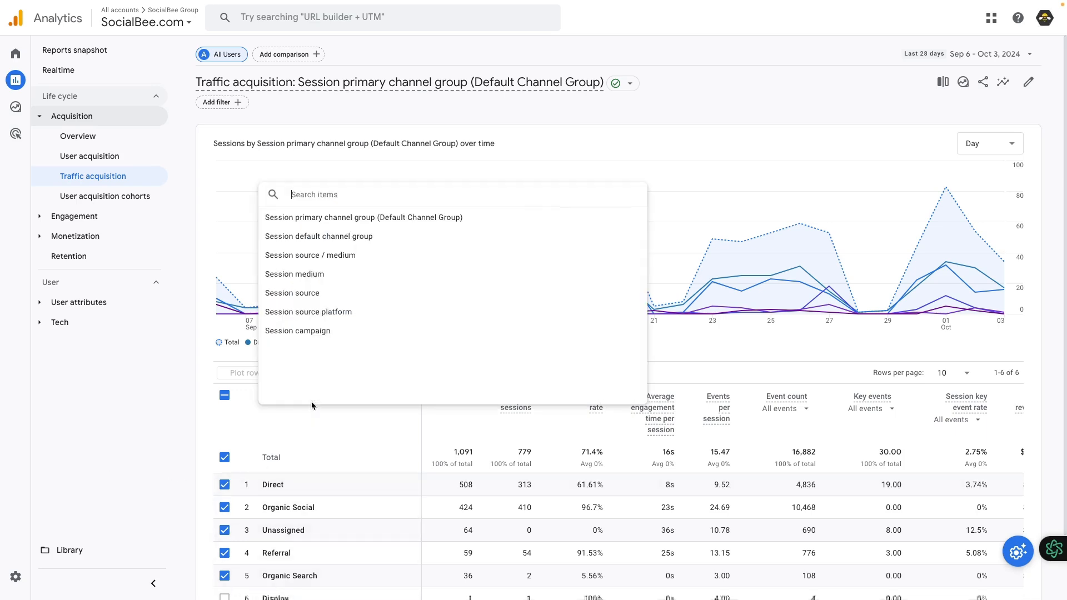
left_click(316, 294)
scroll(345, 521, "down", 2)
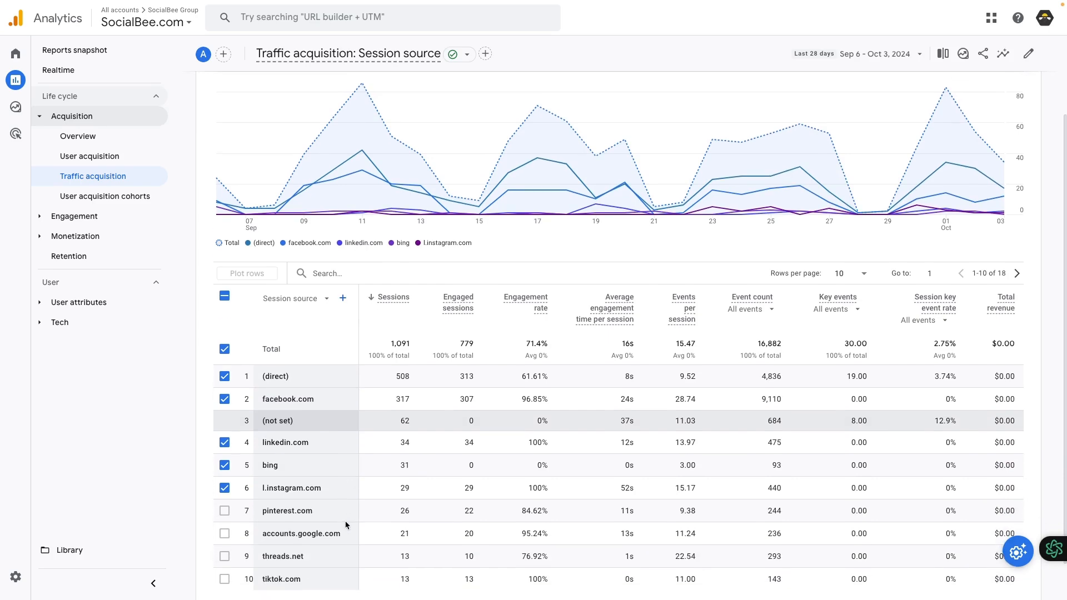
scroll(345, 522, "down", 1)
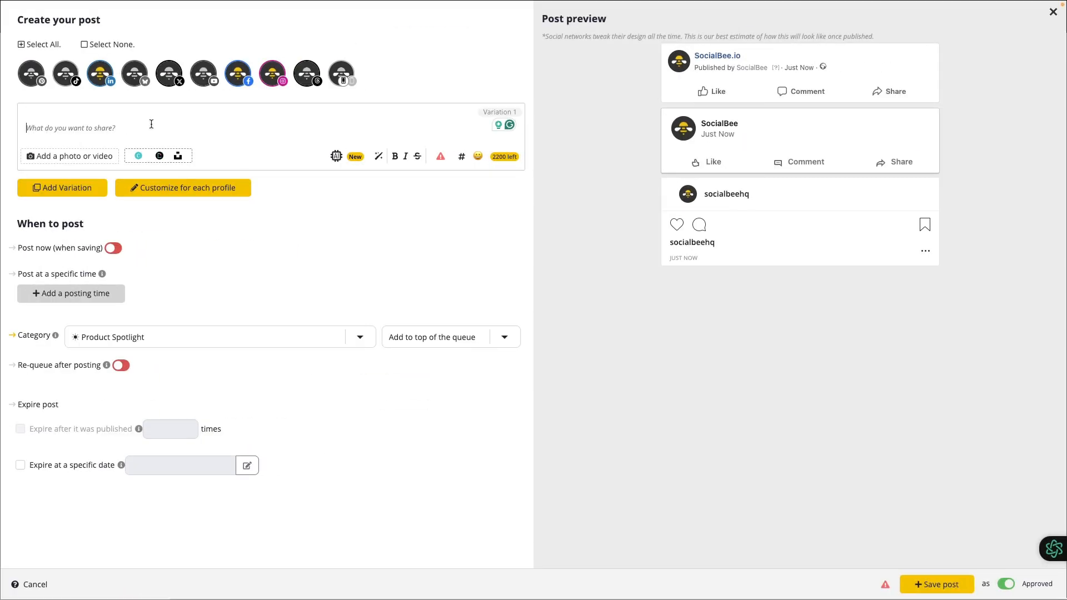
Step: In SocialBee, enter the link socialbee.com in the new Product Spotlight post and customize the post for each profile
type("socialbee")
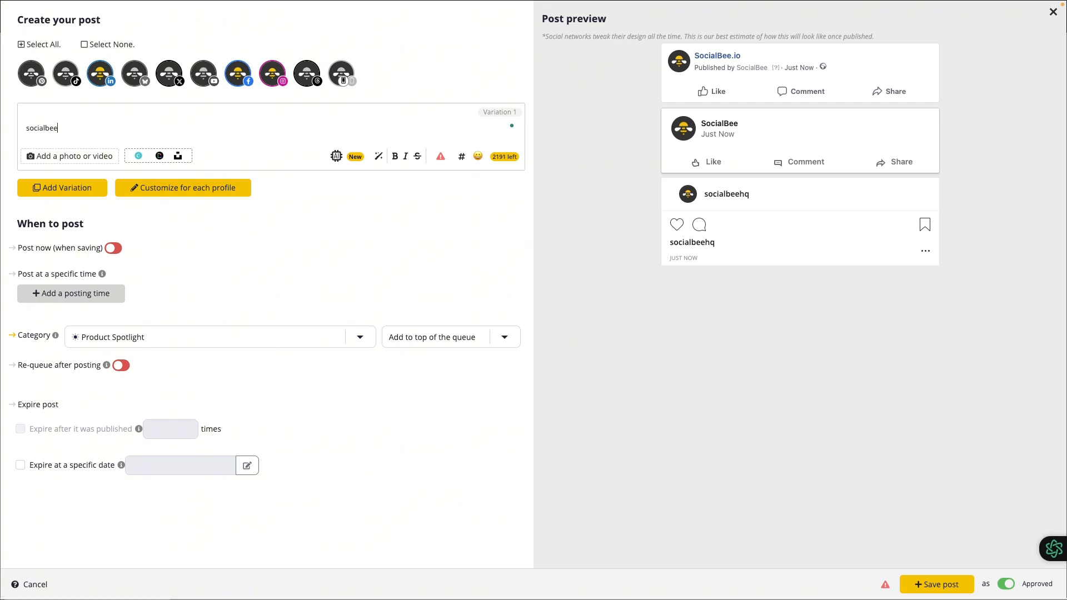
type(".com")
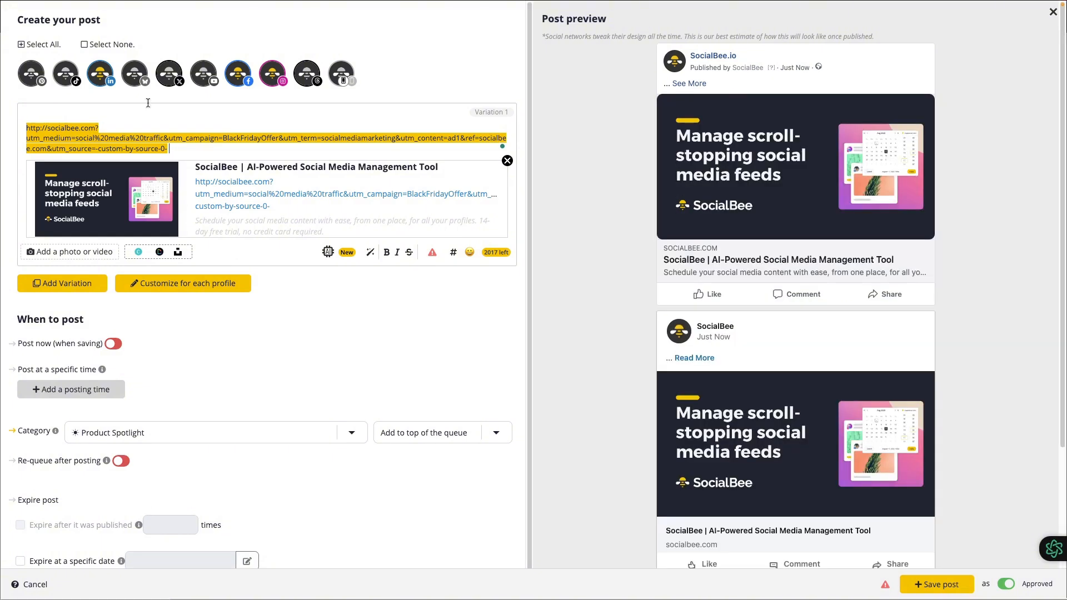
left_click(160, 286)
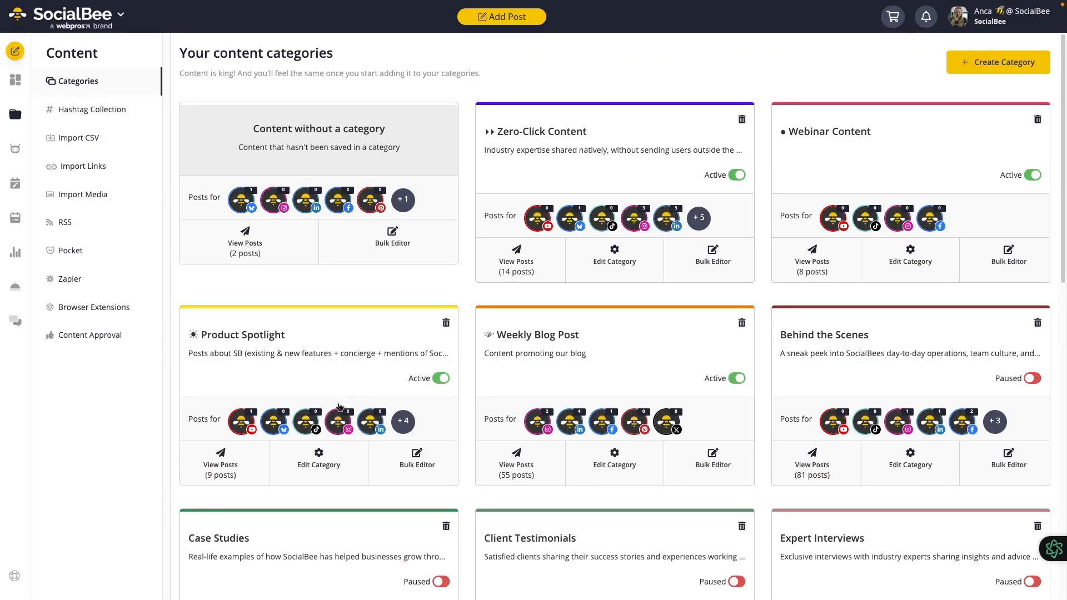
Step: Set the Product Spotlight category's short link domain to sbee.link in its URL settings and save the category
left_click(339, 483)
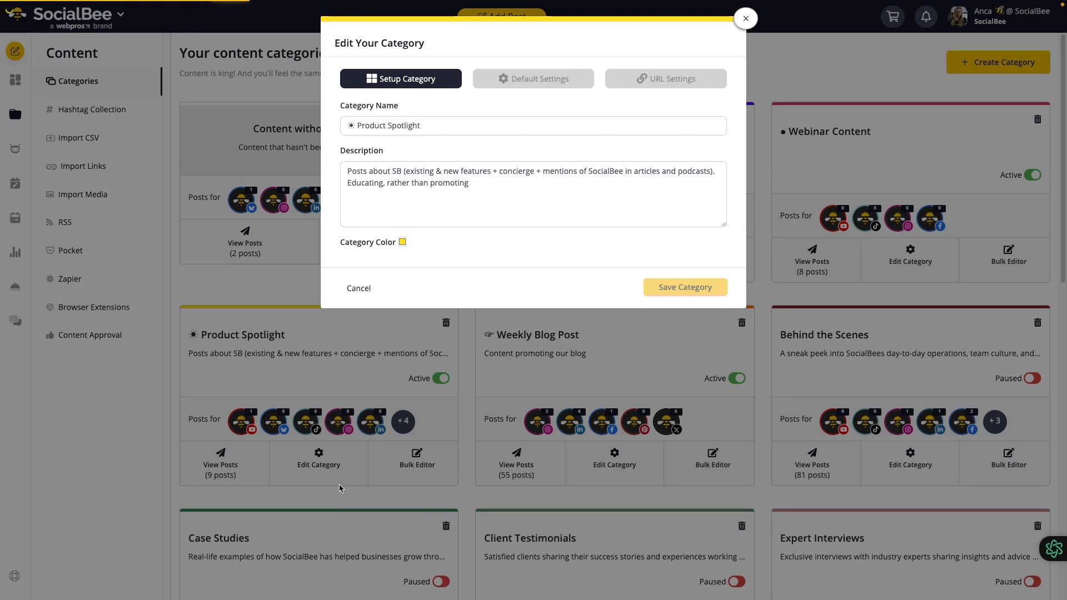
left_click(669, 79)
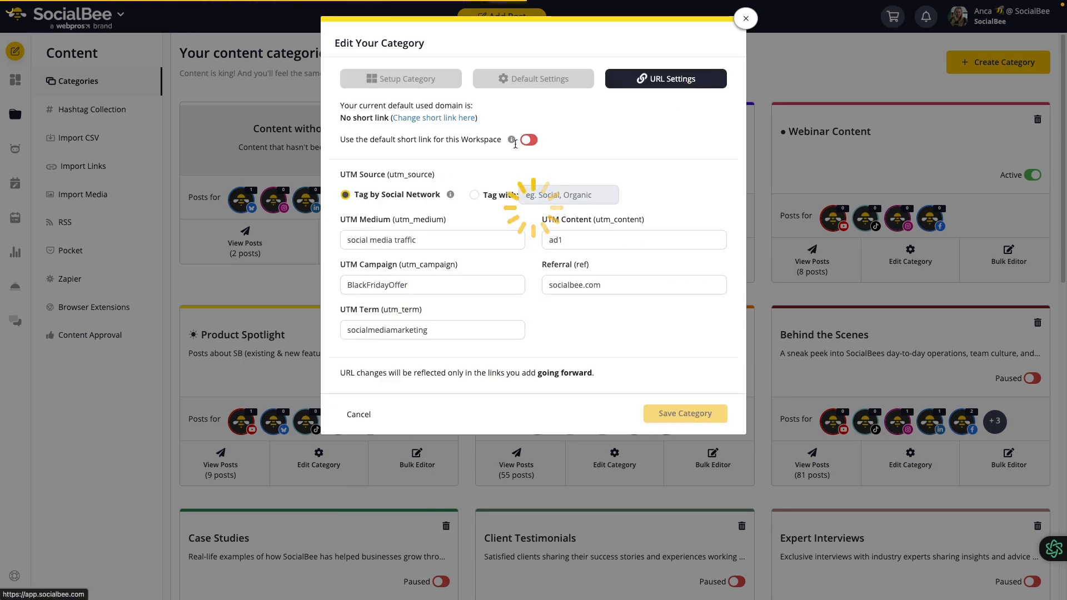
left_click(402, 159)
left_click(401, 183)
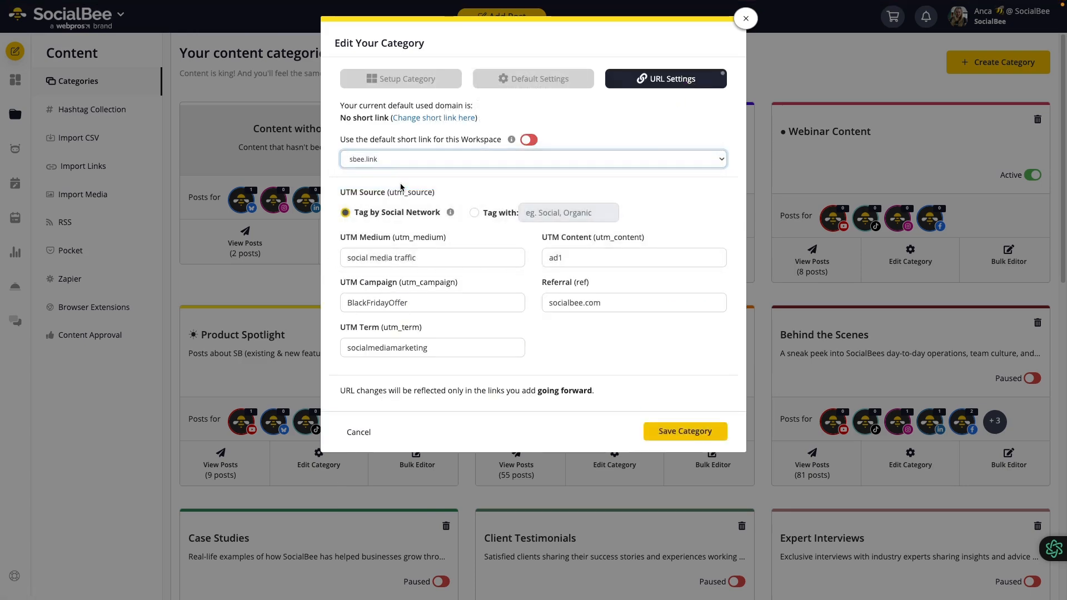
left_click(660, 432)
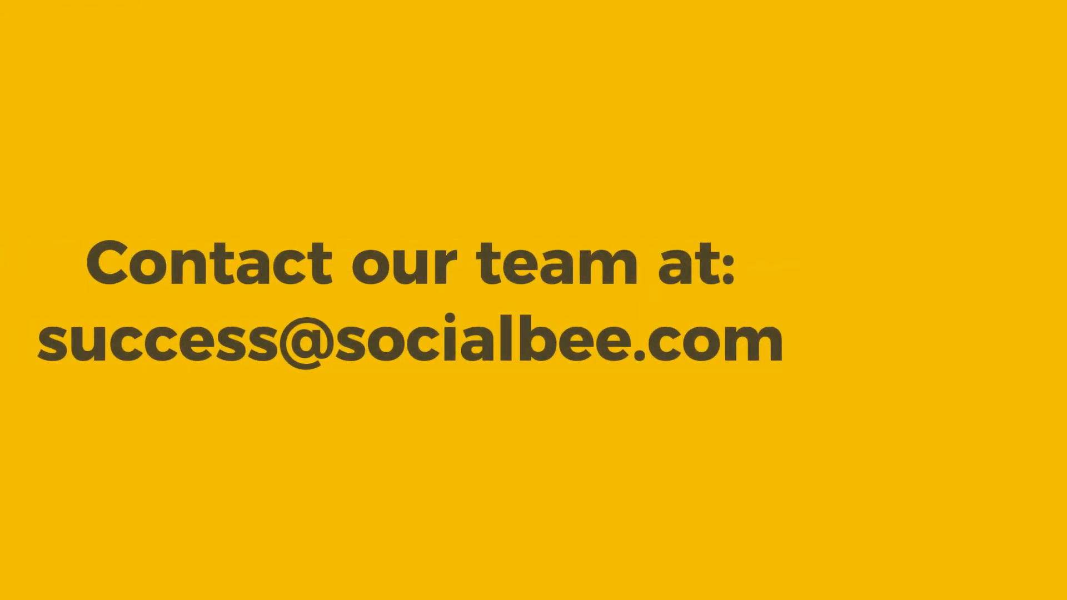